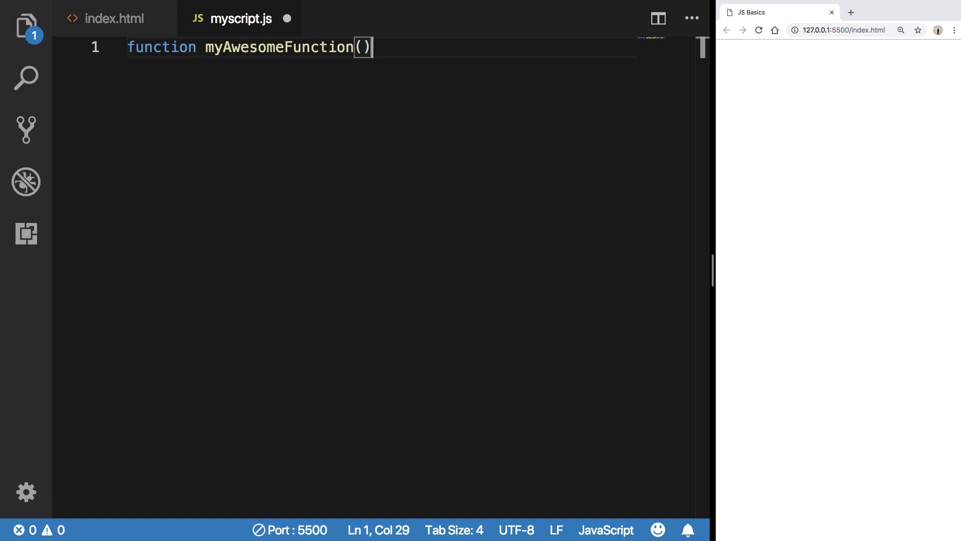
- Give myAwesomeFunction a braced body containing '// all of your code' and save myscript.js
key("shift+Left")
key("shift+Left")
key("Right")
type("{")
key("Return")
type("// all of tou")
key("BackSpace")
key("BackSpace")
key("BackSpace")
type("your code")
key("ctrl+s")
left_click(234, 45)
double_click(233, 46)
key("ctrl+c")
left_click(230, 113)
- Paste the call myAwesomeFunction() onto line 5, below the function definition
key("Return")
key("Return")
key("ctrl+v")
left_click_drag(371, 47, 206, 49)
key("ctrl+c")
left_click_drag(281, 136, 128, 136)
key("ctrl+v")
left_click_drag(292, 135, 275, 135)
- Add the second myAwesomeFunction() call on line 6 and save myscript.js
left_click(300, 142)
key("Return")
type("myAwesomeFunction()")
key("ctrl+s")
left_click_drag(343, 65, 161, 68)
left_click(229, 148)
left_click(365, 210)
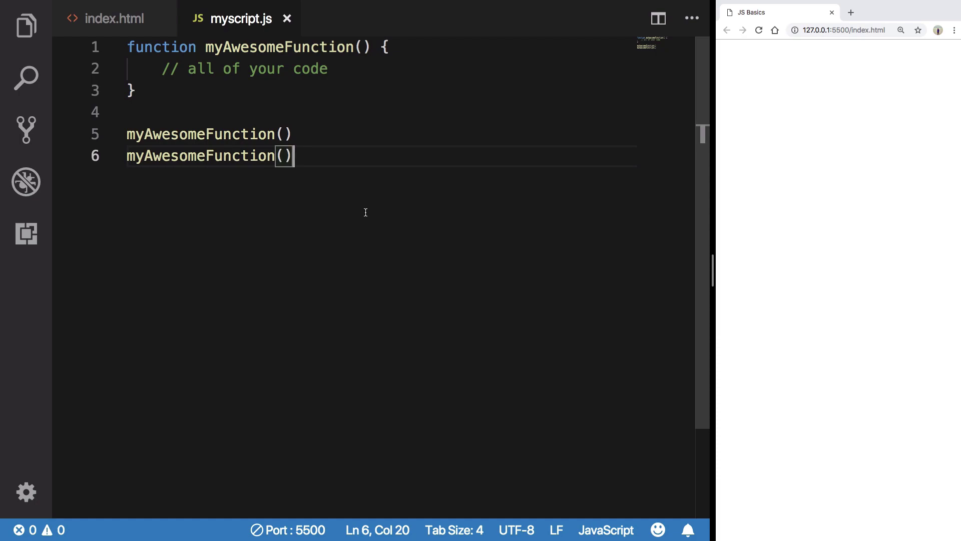